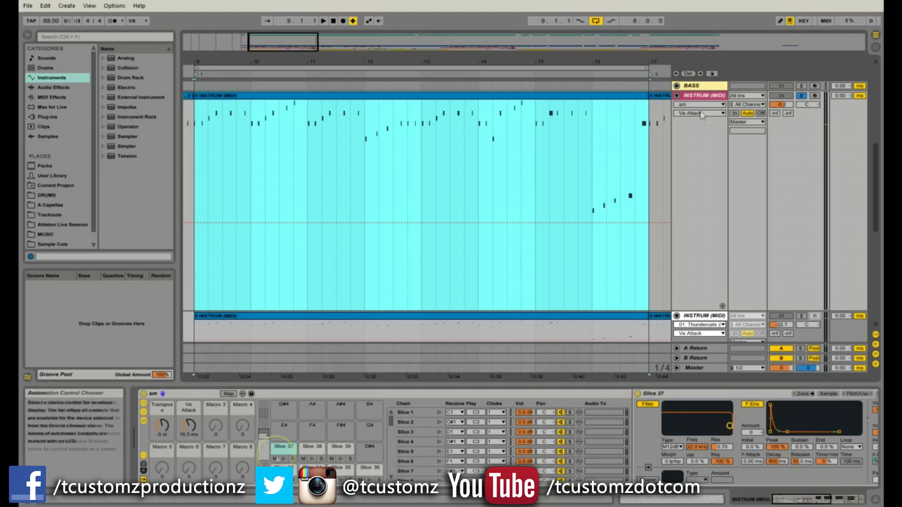
Look over the drum rack's pads from Slice 17 to Slice 32 and its Transpose and Ve Attack macros.
{"action": "scroll", "coordinate": [342, 443], "scroll_direction": "down", "scroll_amount": 4}
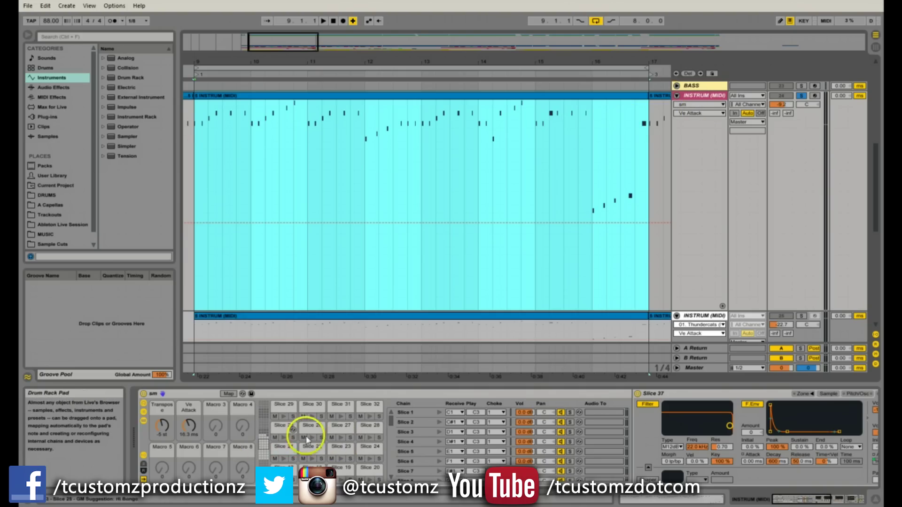
{"action": "left_click", "coordinate": [335, 450]}
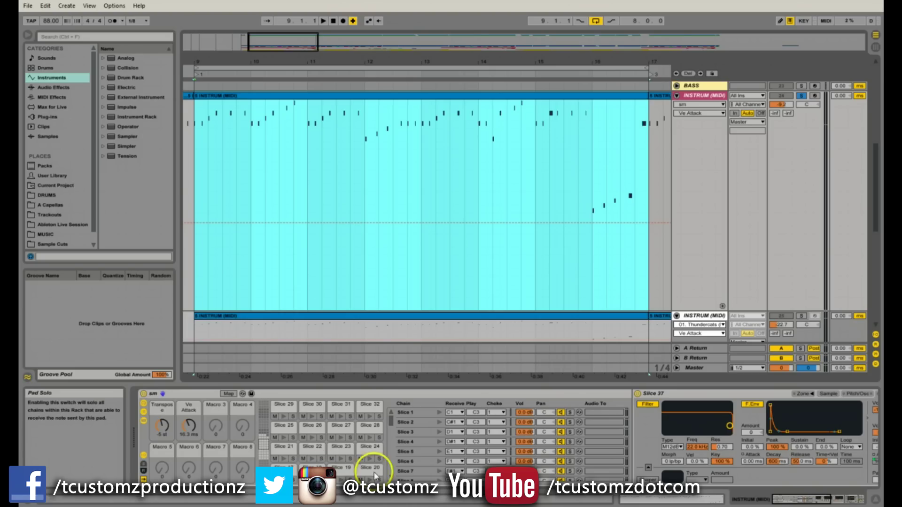
{"action": "left_click", "coordinate": [310, 469]}
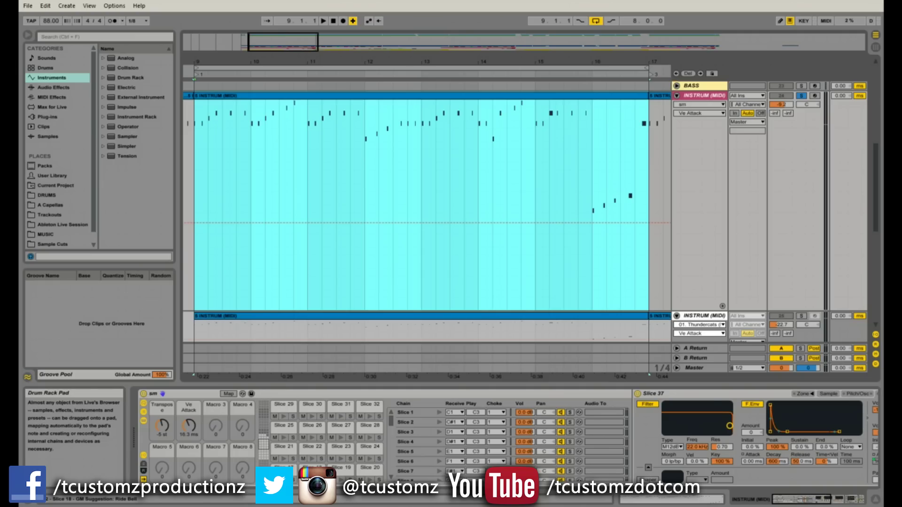
{"action": "left_click", "coordinate": [221, 450]}
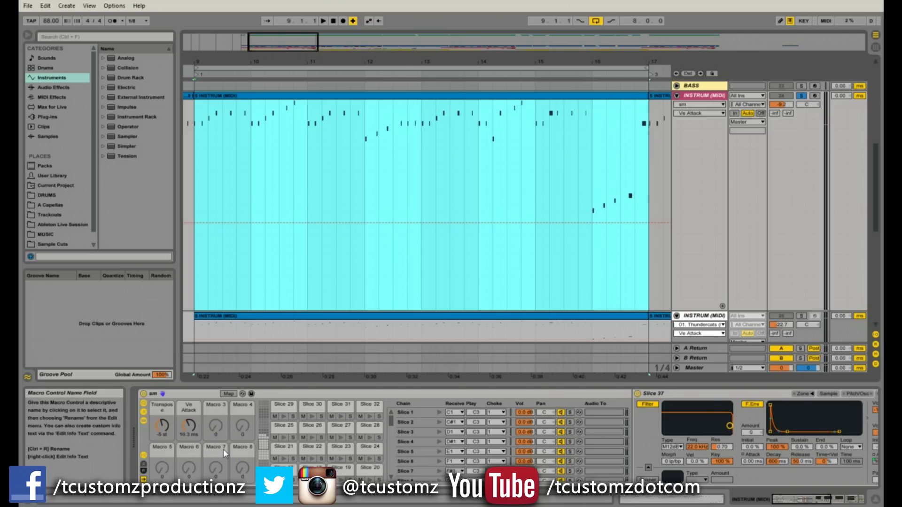
{"action": "left_click", "coordinate": [189, 428]}
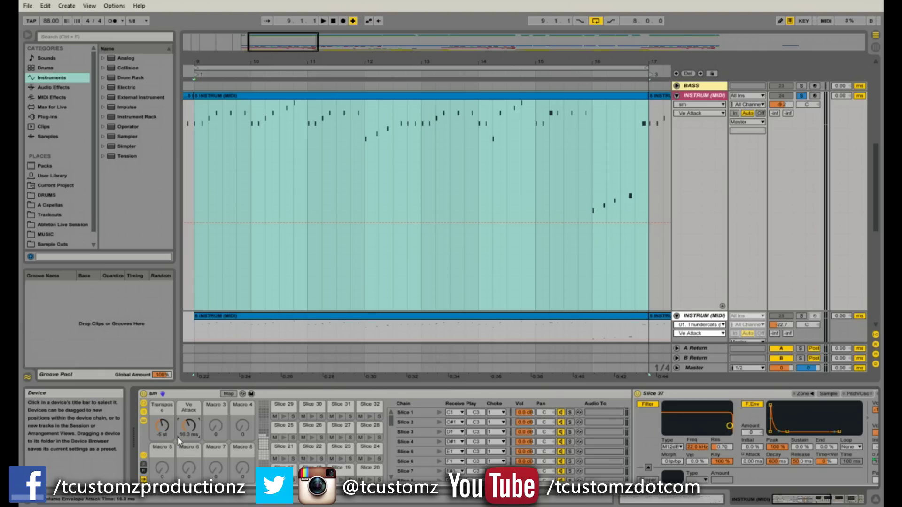
{"action": "left_click", "coordinate": [200, 456]}
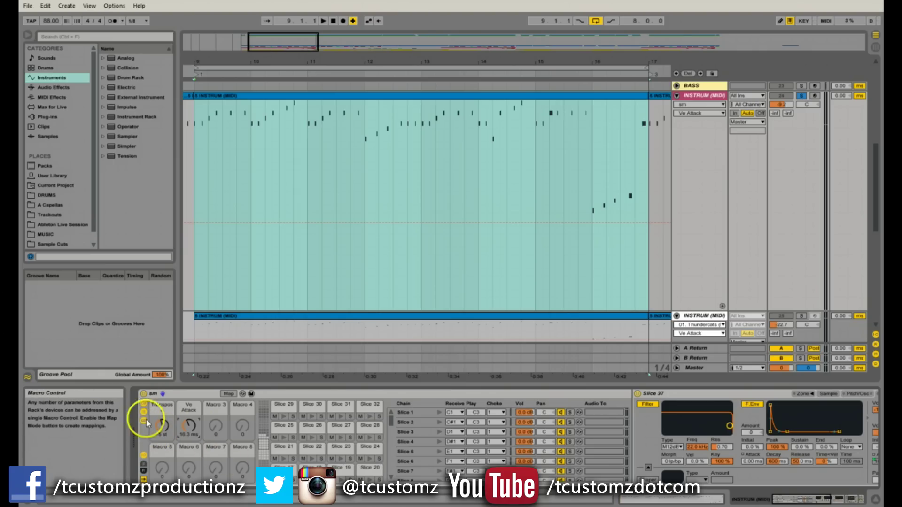
{"action": "left_click", "coordinate": [188, 421]}
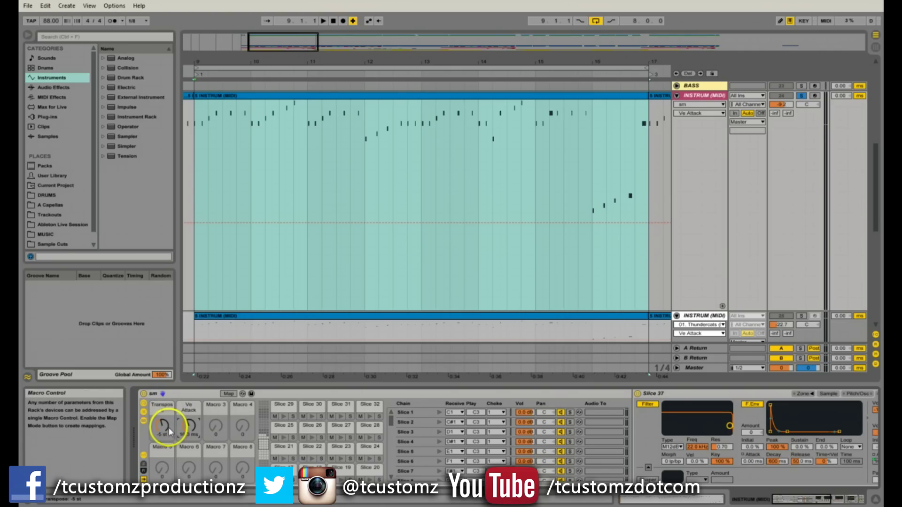
Arm the sliced instrument track and try the Transpose macro at +8 and +2 semitones, returning it to -5 st.
{"action": "left_click_drag", "start_coordinate": [158, 427], "coordinate": [159, 429]}
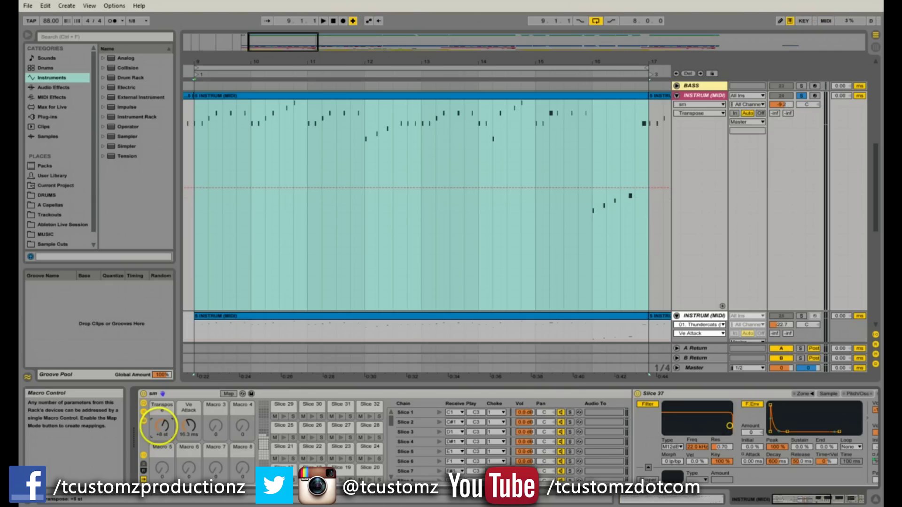
{"action": "left_click", "coordinate": [815, 96]}
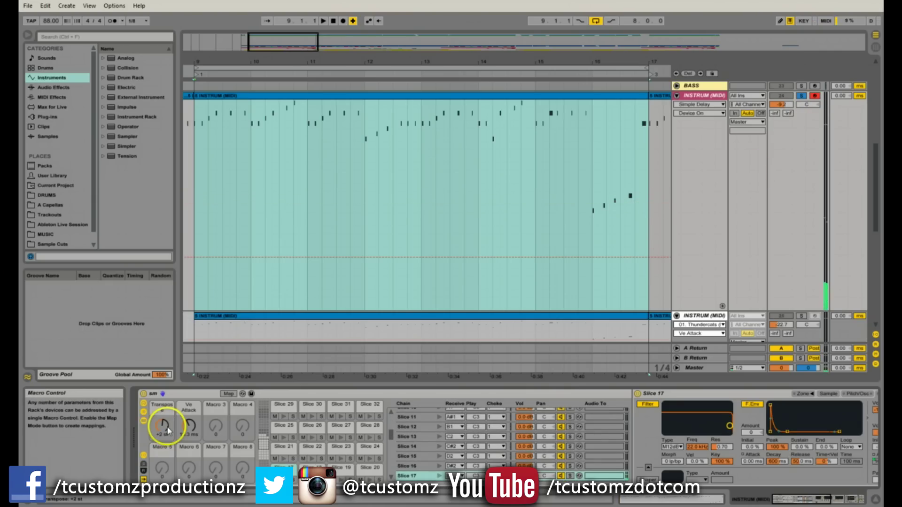
{"action": "left_click_drag", "start_coordinate": [166, 427], "coordinate": [162, 425]}
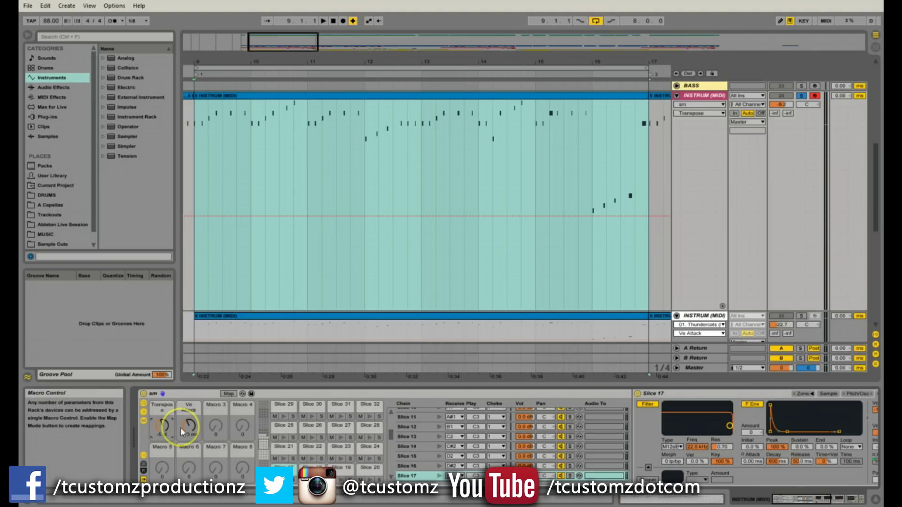
{"action": "left_click_drag", "start_coordinate": [180, 427], "coordinate": [187, 429]}
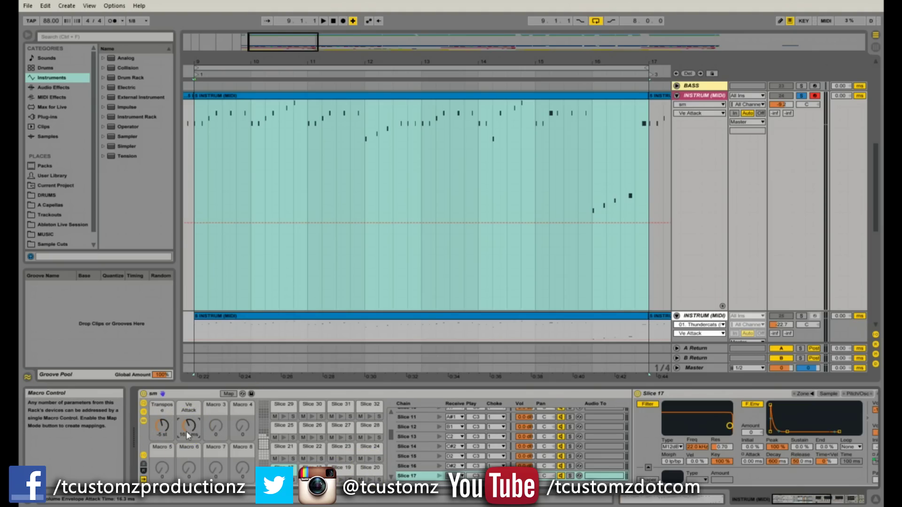
Select the Slice 25 pad and turn on the Auto Filter that follows the drum rack.
{"action": "left_click", "coordinate": [283, 478]}
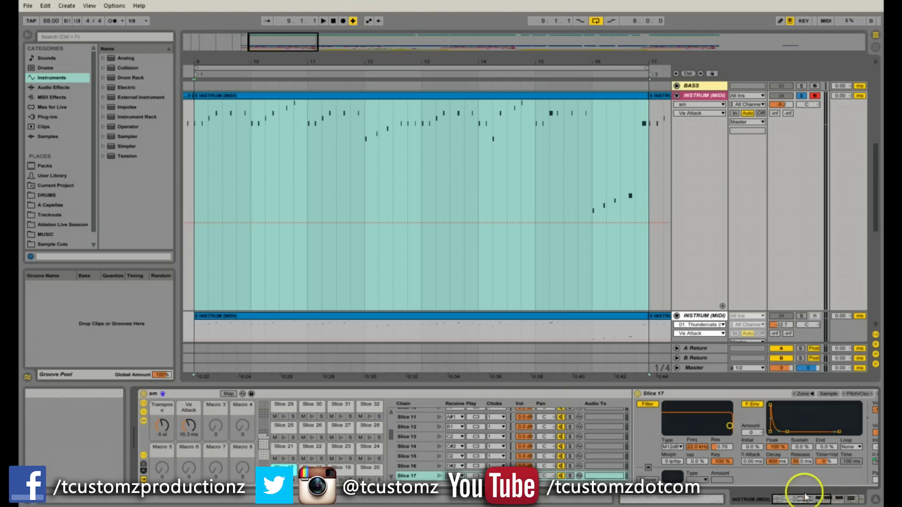
{"action": "left_click", "coordinate": [285, 430]}
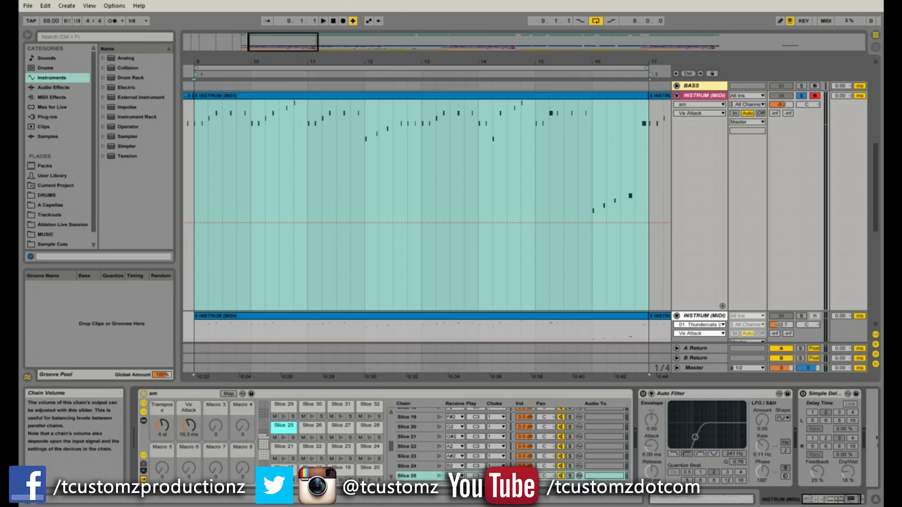
{"action": "left_click_drag", "start_coordinate": [832, 499], "coordinate": [839, 498]}
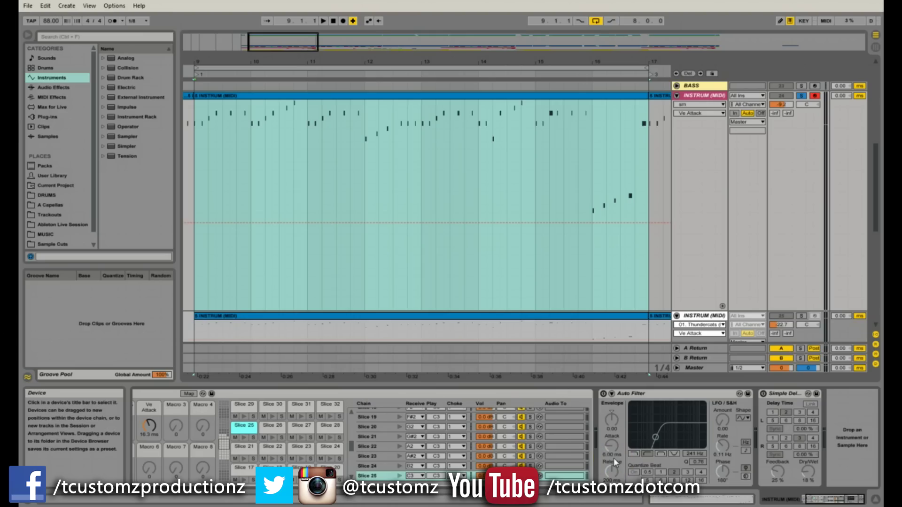
{"action": "mouse_move", "coordinate": [614, 458]}
{"action": "left_mouse_down"}
{"action": "mouse_move", "coordinate": [624, 463]}
{"action": "mouse_move", "coordinate": [630, 439]}
{"action": "mouse_move", "coordinate": [628, 449]}
{"action": "left_mouse_up"}
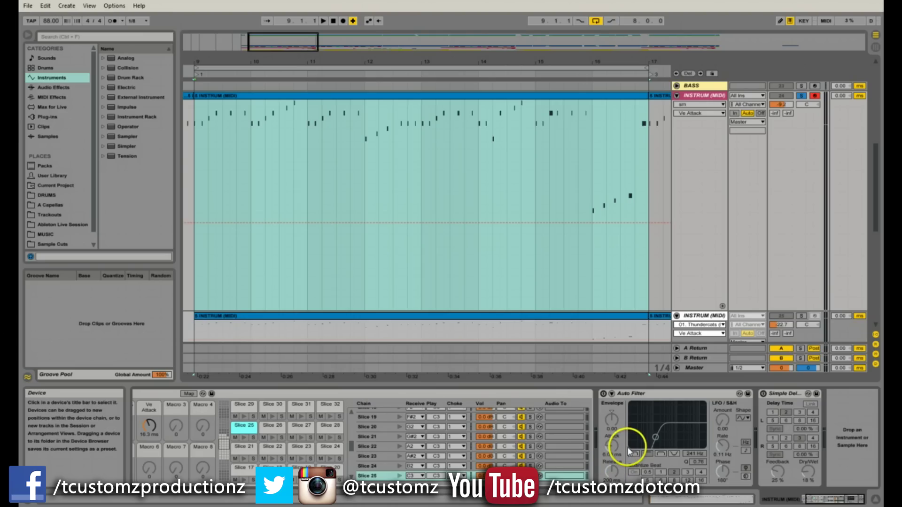
{"action": "left_click", "coordinate": [603, 395]}
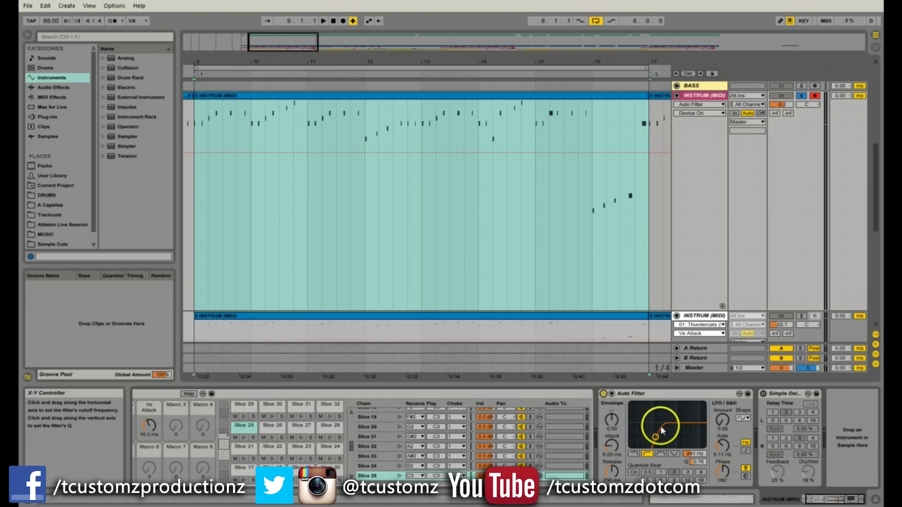
Sweep the Auto Filter's high-pass cutoff, compare it with the filter bypassed, and set the cutoff to about 388 Hz.
{"action": "mouse_move", "coordinate": [656, 440]}
{"action": "left_mouse_down"}
{"action": "mouse_move", "coordinate": [650, 426]}
{"action": "mouse_move", "coordinate": [656, 439]}
{"action": "mouse_move", "coordinate": [649, 429]}
{"action": "mouse_move", "coordinate": [684, 443]}
{"action": "mouse_move", "coordinate": [654, 436]}
{"action": "mouse_move", "coordinate": [663, 436]}
{"action": "left_mouse_up"}
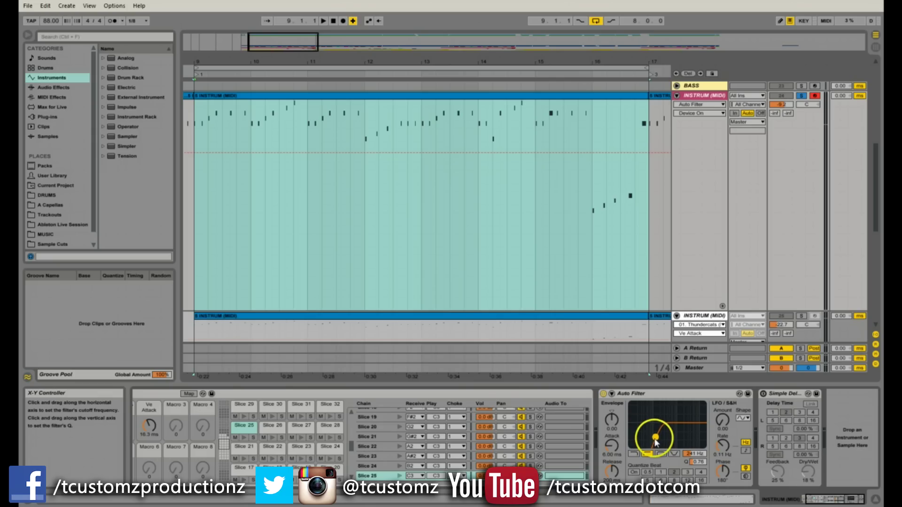
{"action": "left_click_drag", "start_coordinate": [655, 441], "coordinate": [658, 438]}
{"action": "left_click_drag", "start_coordinate": [670, 441], "coordinate": [646, 437]}
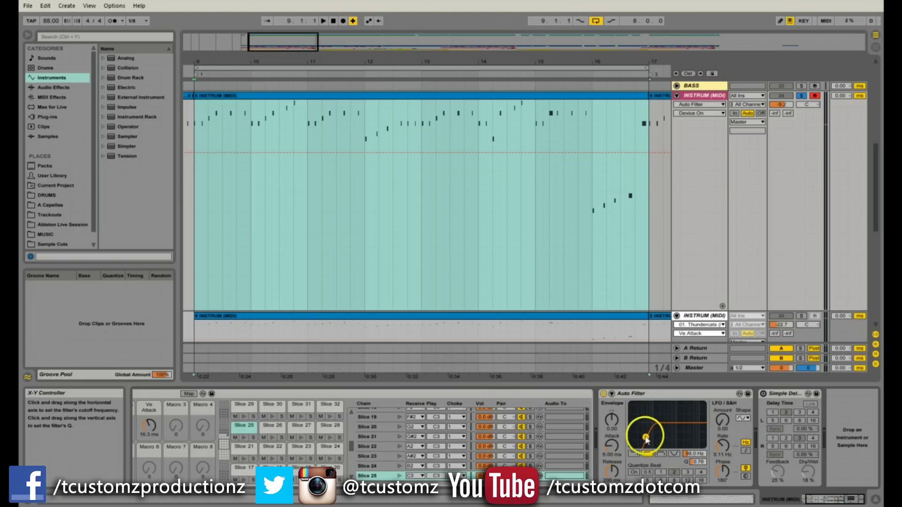
{"action": "left_click", "coordinate": [604, 394]}
{"action": "left_click", "coordinate": [603, 394]}
{"action": "left_click_drag", "start_coordinate": [646, 437], "coordinate": [645, 438]}
{"action": "left_click_drag", "start_coordinate": [650, 438], "coordinate": [663, 436]}
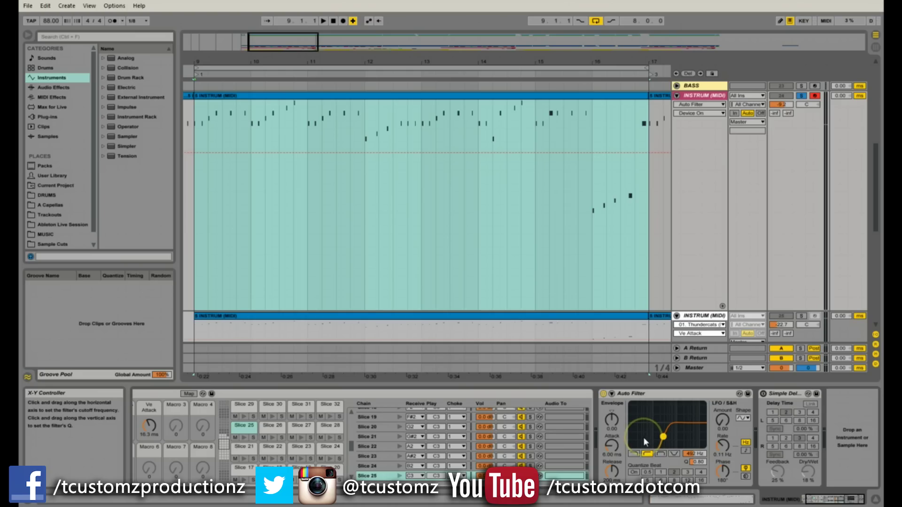
{"action": "left_click_drag", "start_coordinate": [641, 439], "coordinate": [636, 404]}
{"action": "left_click", "coordinate": [635, 409]}
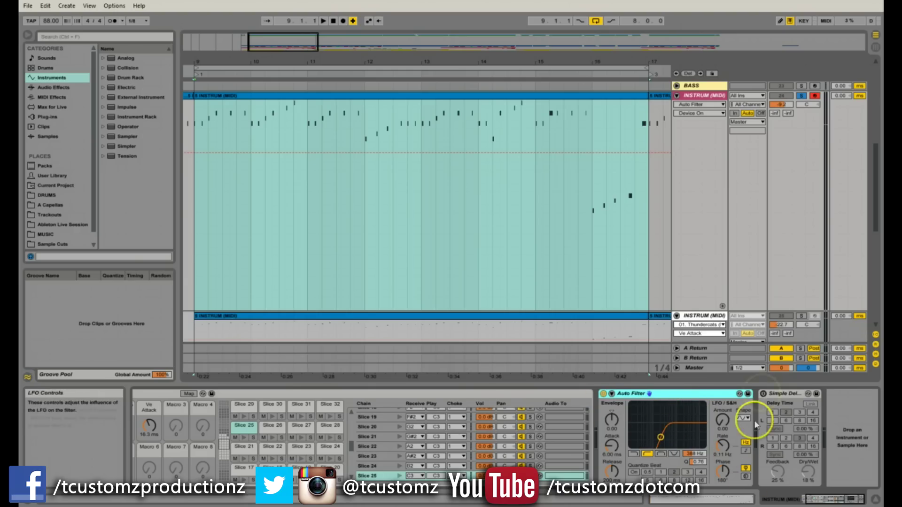
Turn on the Simple Delay and go over its synced delay times, keeping 2 for the left and 3 for the right channel.
{"action": "left_click", "coordinate": [763, 394]}
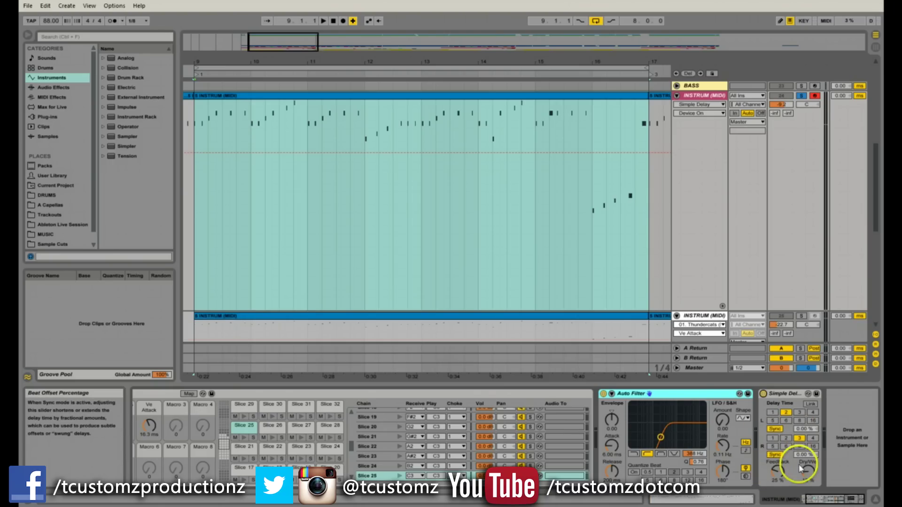
{"action": "left_click", "coordinate": [777, 394]}
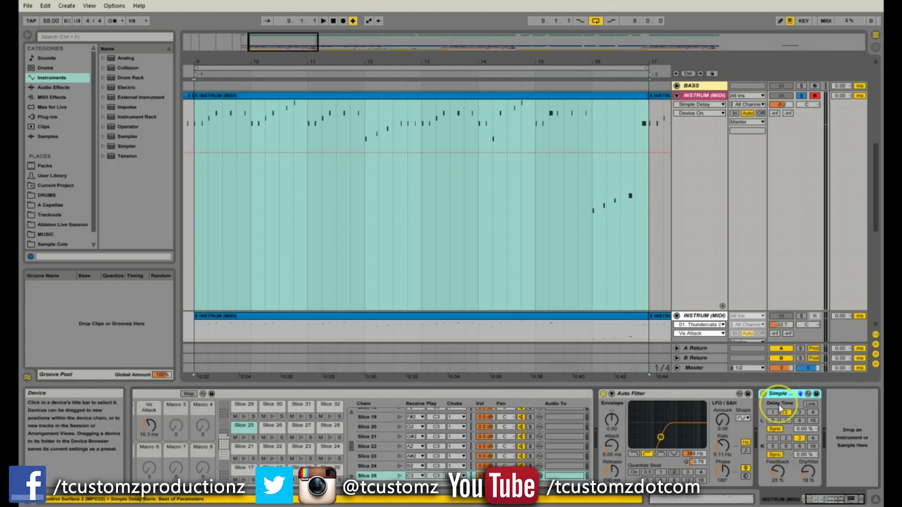
{"action": "left_click", "coordinate": [782, 412]}
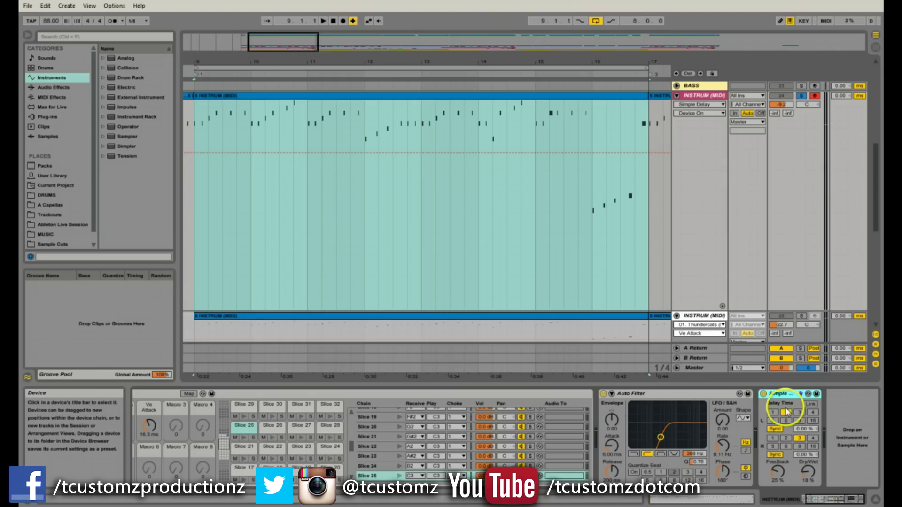
{"action": "left_click", "coordinate": [789, 468]}
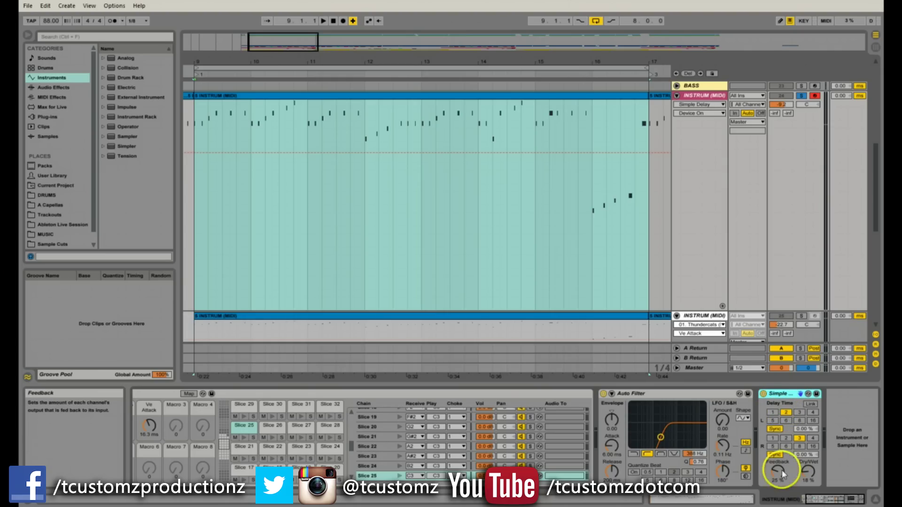
{"action": "left_click", "coordinate": [799, 439]}
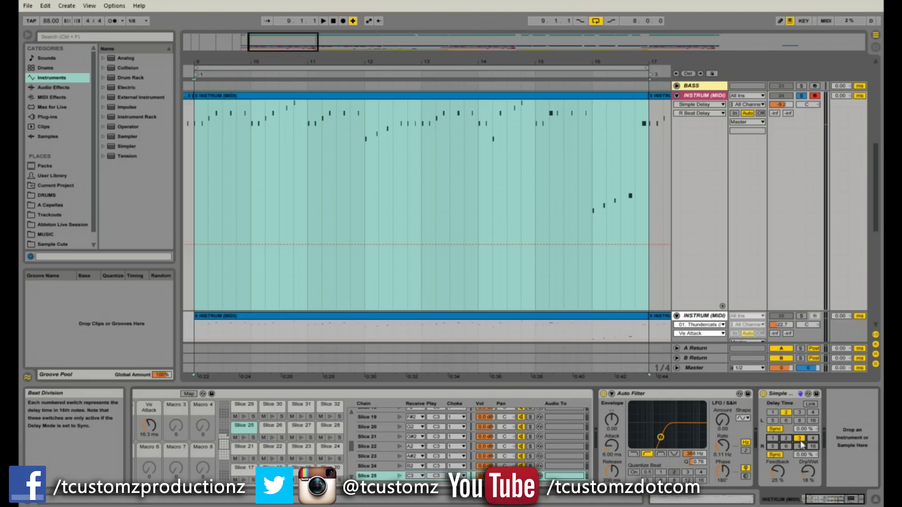
{"action": "left_click", "coordinate": [786, 438]}
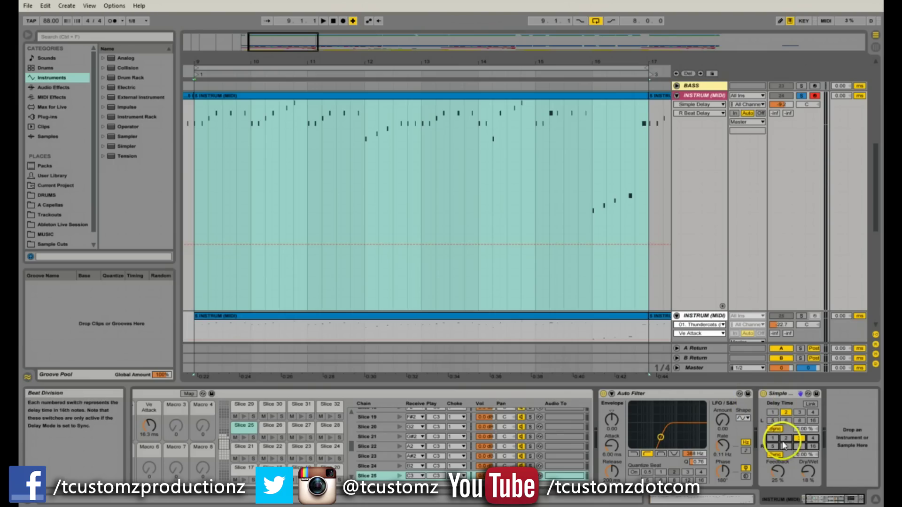
{"action": "left_click", "coordinate": [813, 438]}
{"action": "left_click", "coordinate": [813, 412]}
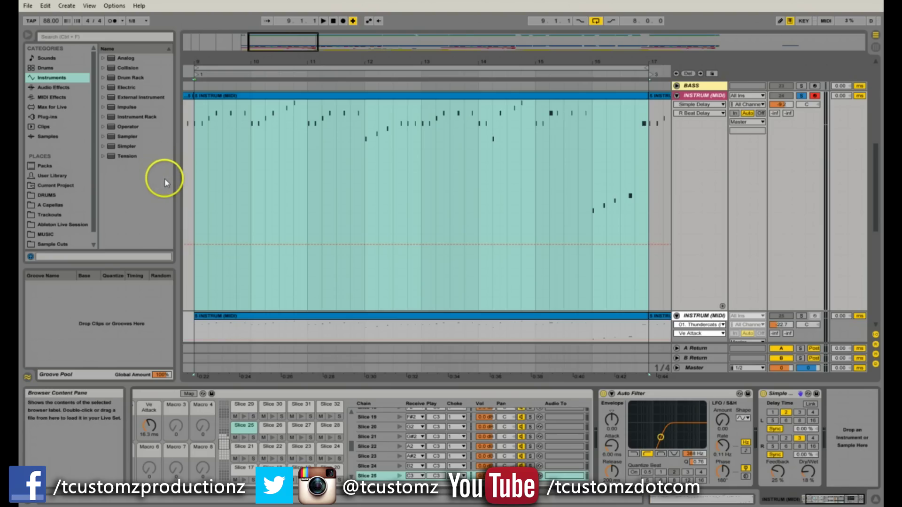
Add a Ping Pong Delay after the Simple Delay and set its filter to about 5.05 kHz with a width of 4.62.
{"action": "left_click", "coordinate": [53, 88]}
{"action": "left_click_drag", "start_coordinate": [136, 155], "coordinate": [850, 414]}
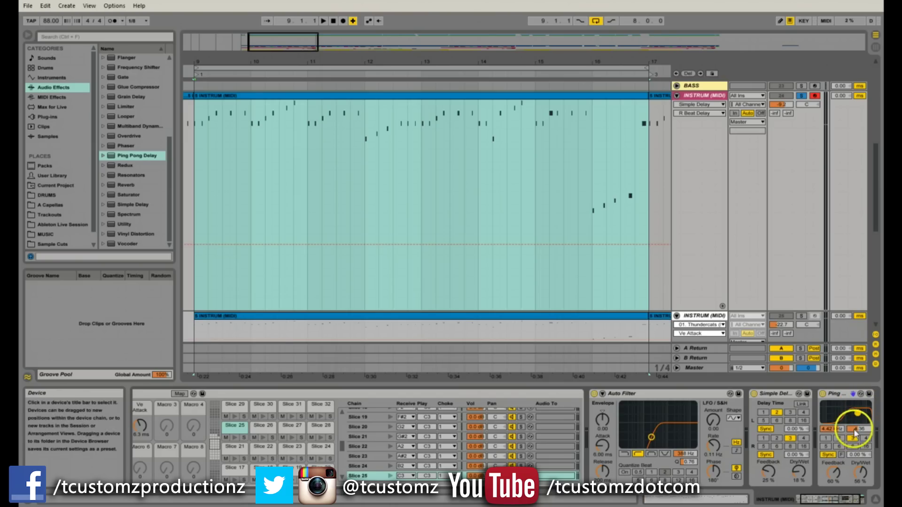
{"action": "left_click_drag", "start_coordinate": [855, 437], "coordinate": [823, 401]}
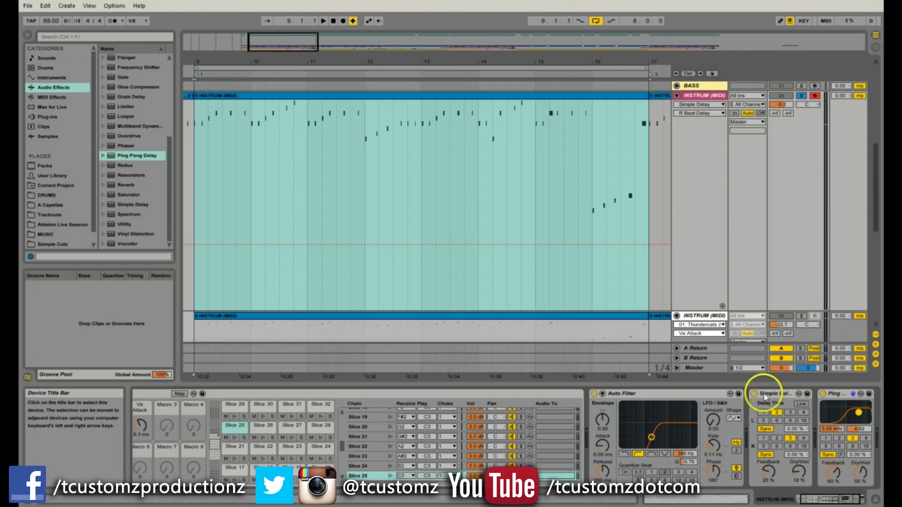
Turn off the Simple Delay and switch the Ping Pong Delay off and back on for comparison.
{"action": "left_click", "coordinate": [754, 394]}
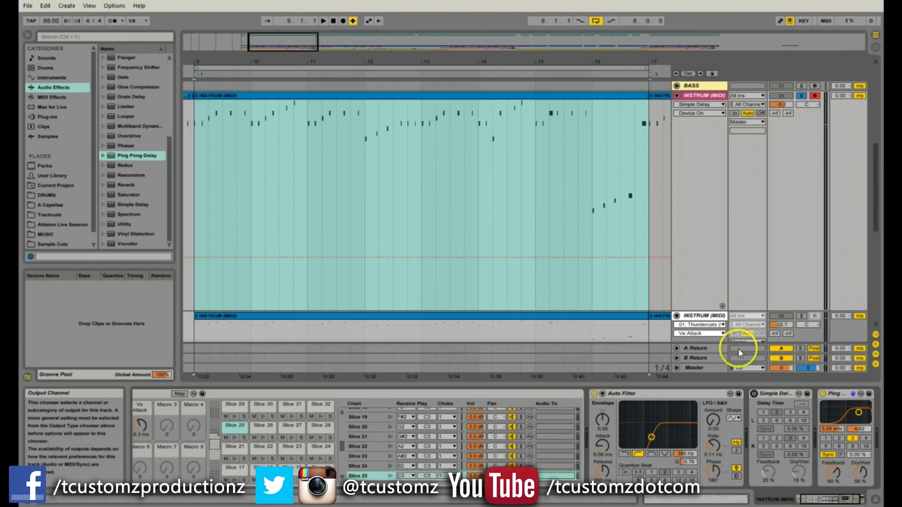
{"action": "left_click", "coordinate": [822, 394]}
{"action": "left_click", "coordinate": [822, 394]}
{"action": "left_click", "coordinate": [664, 261]}
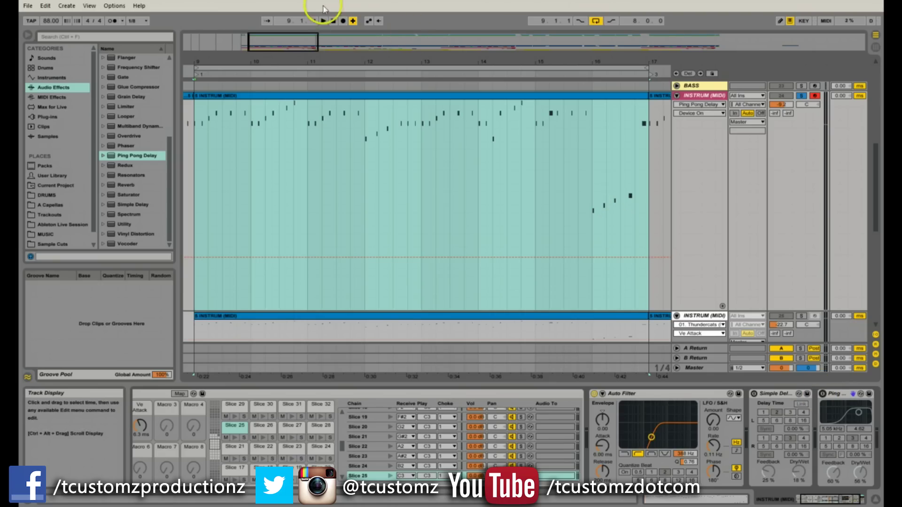
{"action": "left_click_drag", "start_coordinate": [266, 41], "coordinate": [266, 21]}
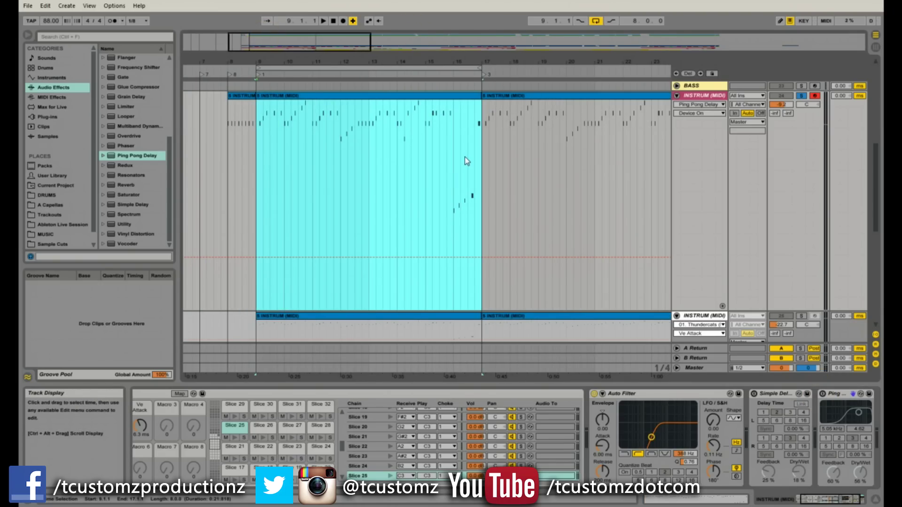
{"action": "left_click", "coordinate": [822, 394]}
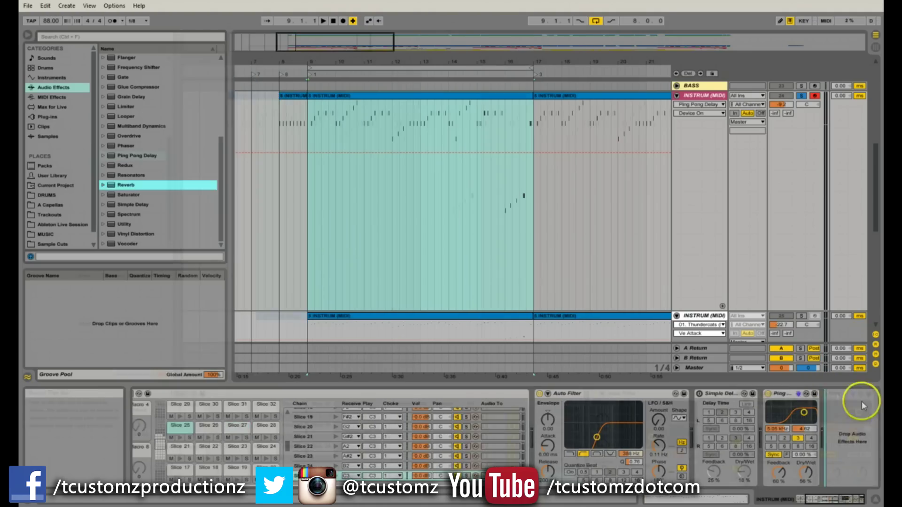
Add a Reverb after the Ping Pong Delay and turn the Ping Pong Delay off.
{"action": "left_click", "coordinate": [759, 401]}
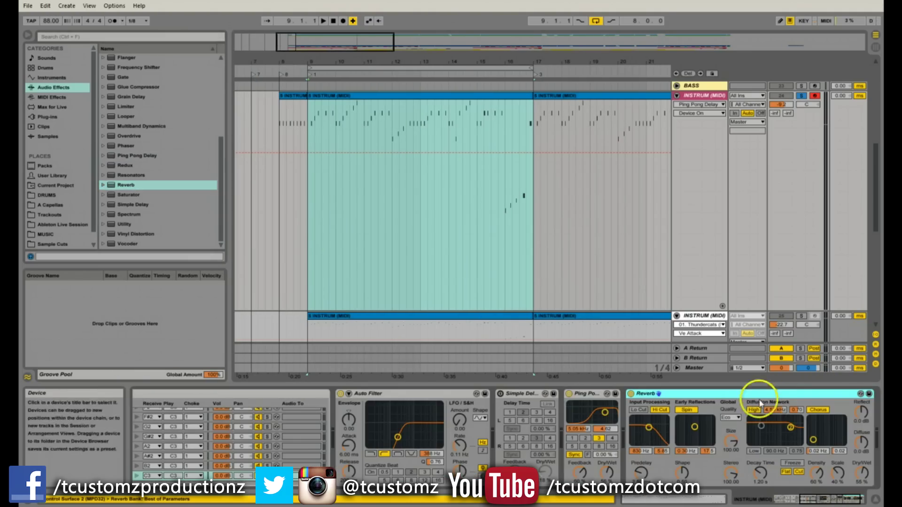
{"action": "left_click", "coordinate": [570, 393]}
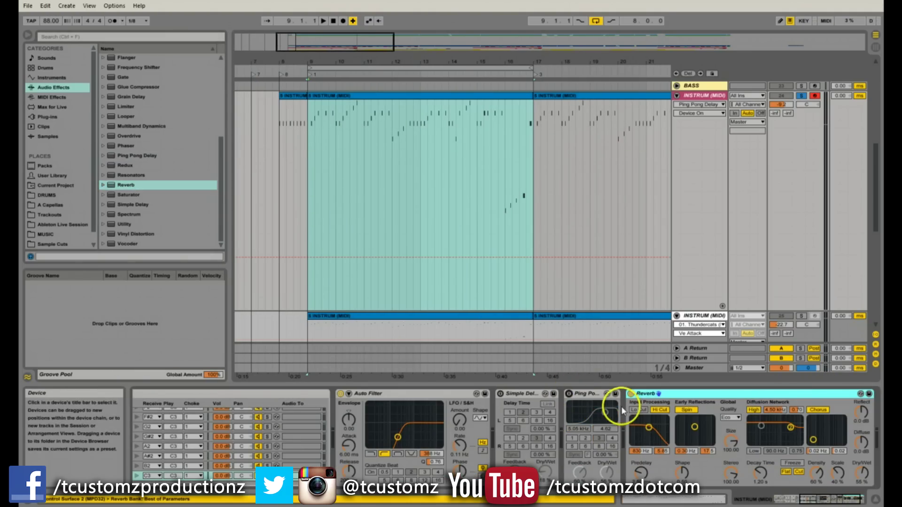
Set the Reverb's Dry/Wet to 10 % and its decay time to about 394 ms, and switch over to the Simple Delay in its place.
{"action": "left_click_drag", "start_coordinate": [863, 474], "coordinate": [863, 484]}
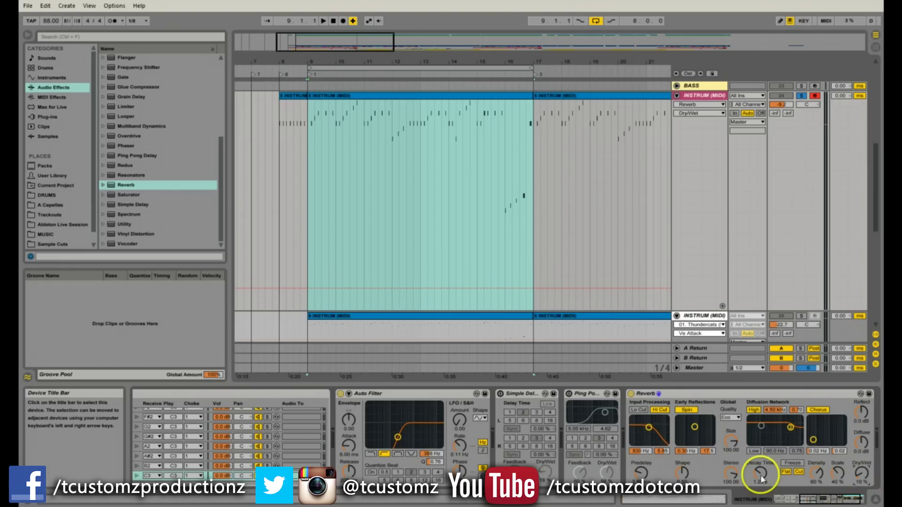
{"action": "left_click_drag", "start_coordinate": [761, 480], "coordinate": [760, 483]}
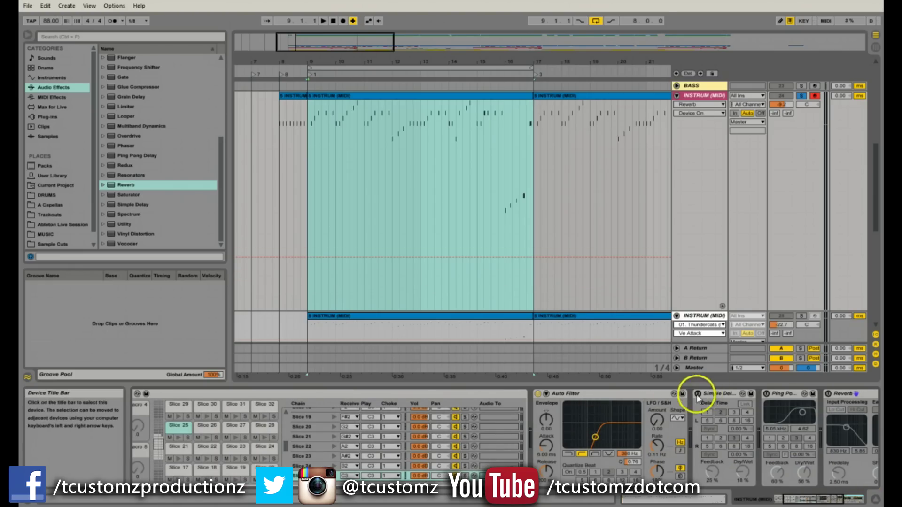
{"action": "left_click", "coordinate": [697, 395]}
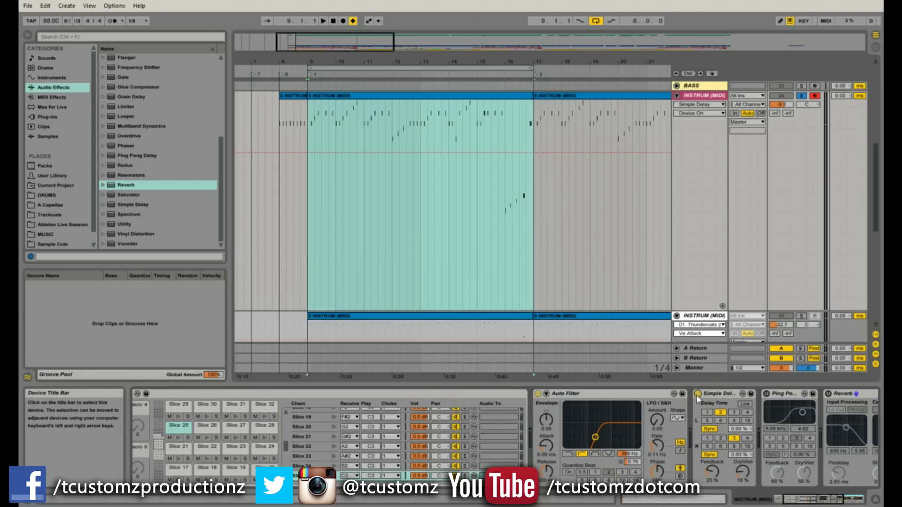
Select Slice 25 in the drum rack and set the Auto Filter's cutoff to about 278 Hz with a Q of about 0.87.
{"action": "mouse_move", "coordinate": [594, 416]}
{"action": "left_mouse_down"}
{"action": "mouse_move", "coordinate": [592, 398]}
{"action": "mouse_move", "coordinate": [590, 410]}
{"action": "mouse_move", "coordinate": [597, 404]}
{"action": "left_mouse_up"}
{"action": "key", "text": "ctrl+z"}
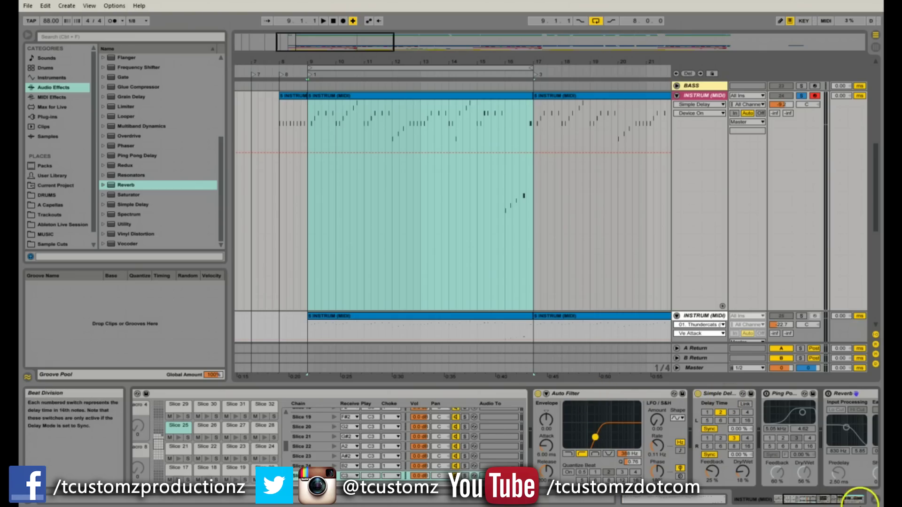
{"action": "left_click_drag", "start_coordinate": [824, 500], "coordinate": [190, 426]}
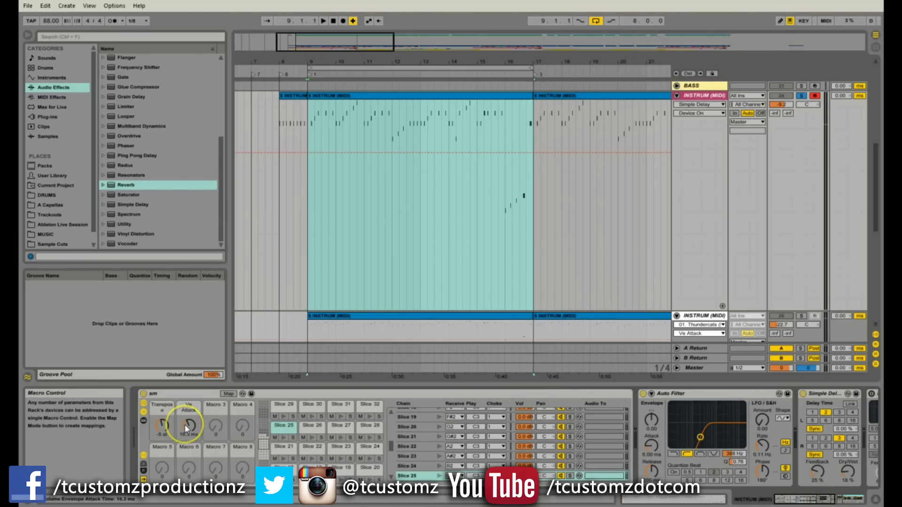
{"action": "left_click", "coordinate": [283, 426]}
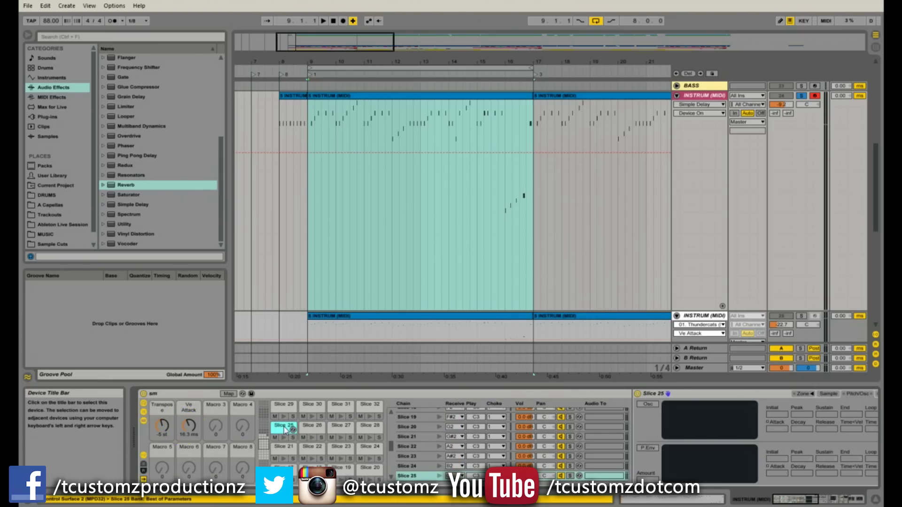
{"action": "left_click_drag", "start_coordinate": [798, 499], "coordinate": [827, 500]}
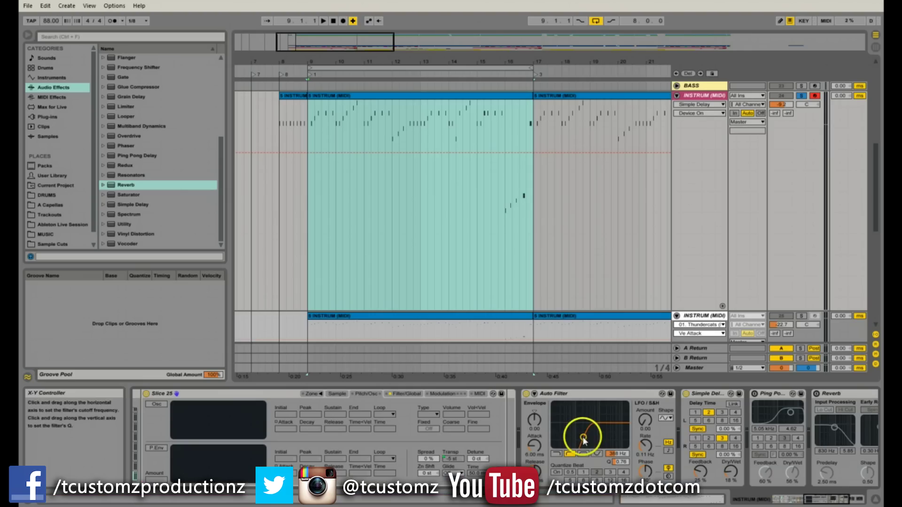
{"action": "left_click_drag", "start_coordinate": [580, 437], "coordinate": [580, 436]}
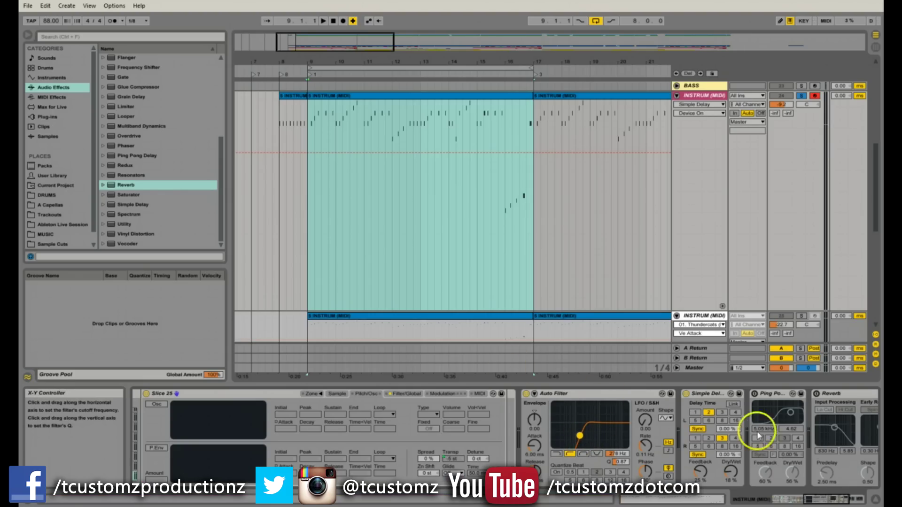
Play the loop briefly to hear the effect chain and set the Auto Filter's cutoff to about 321 Hz with a Q of about 0.83.
{"action": "key", "text": "space"}
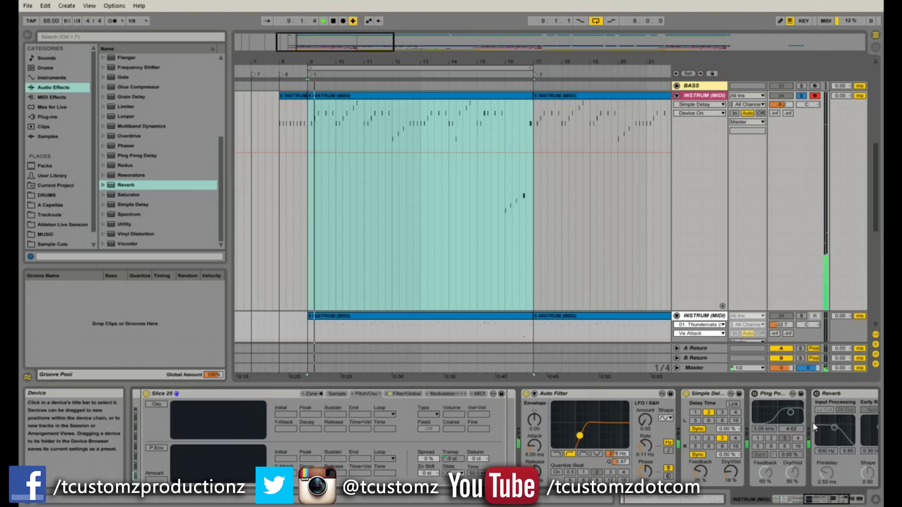
{"action": "key", "text": "space"}
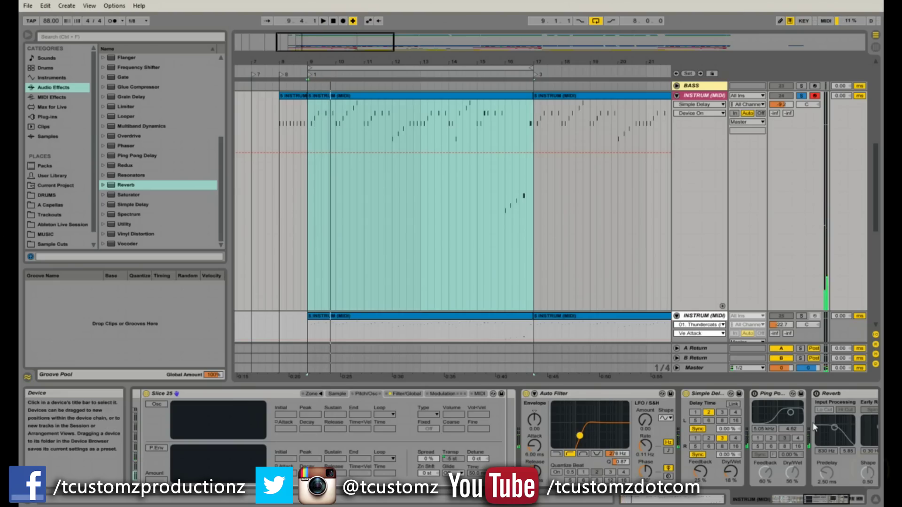
{"action": "left_click", "coordinate": [837, 500]}
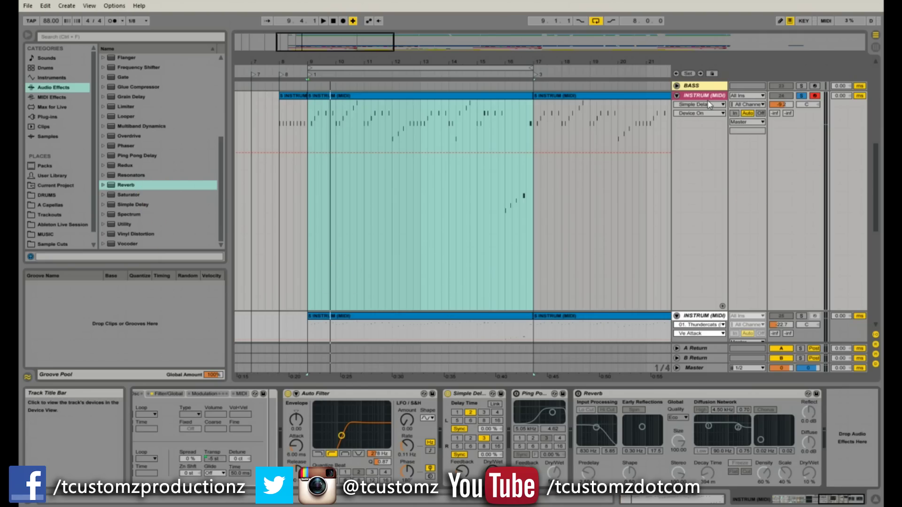
{"action": "left_click", "coordinate": [367, 184]}
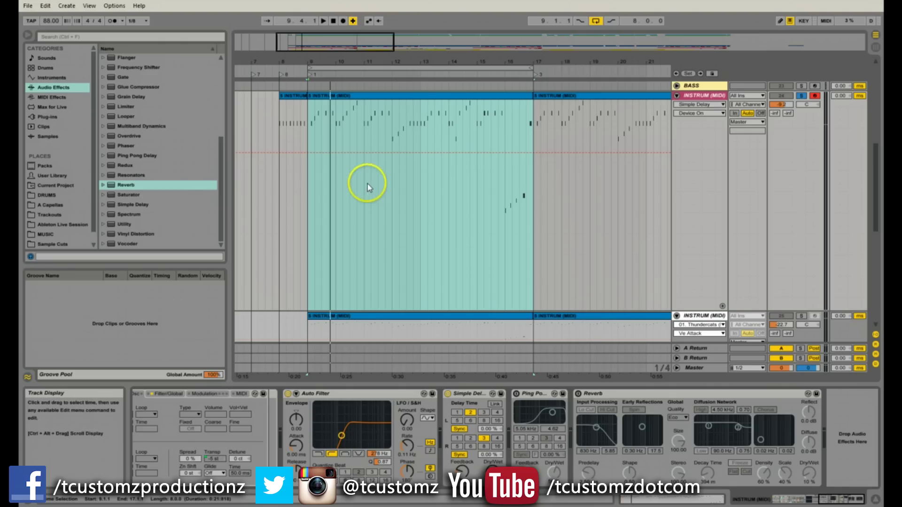
{"action": "left_click_drag", "start_coordinate": [506, 436], "coordinate": [507, 437]}
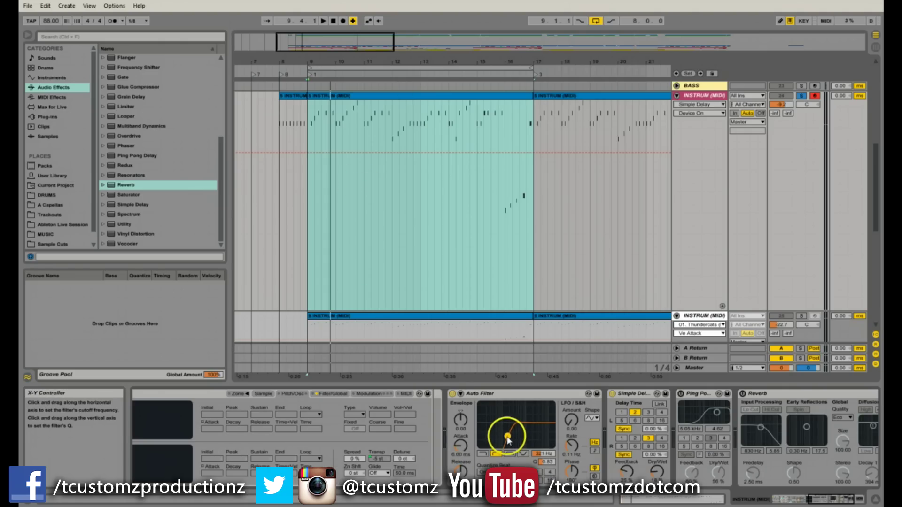
{"action": "scroll", "coordinate": [437, 417], "scroll_direction": "left", "scroll_amount": 8}
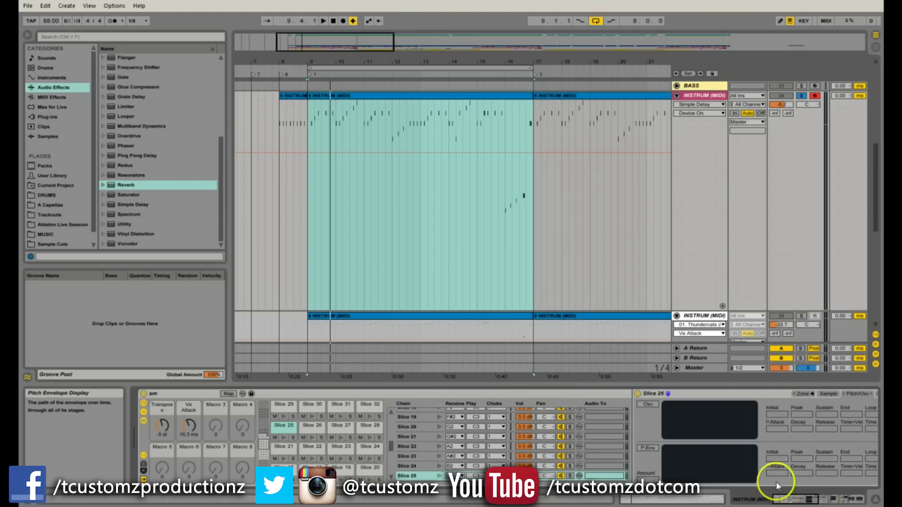
{"action": "left_click", "coordinate": [809, 500]}
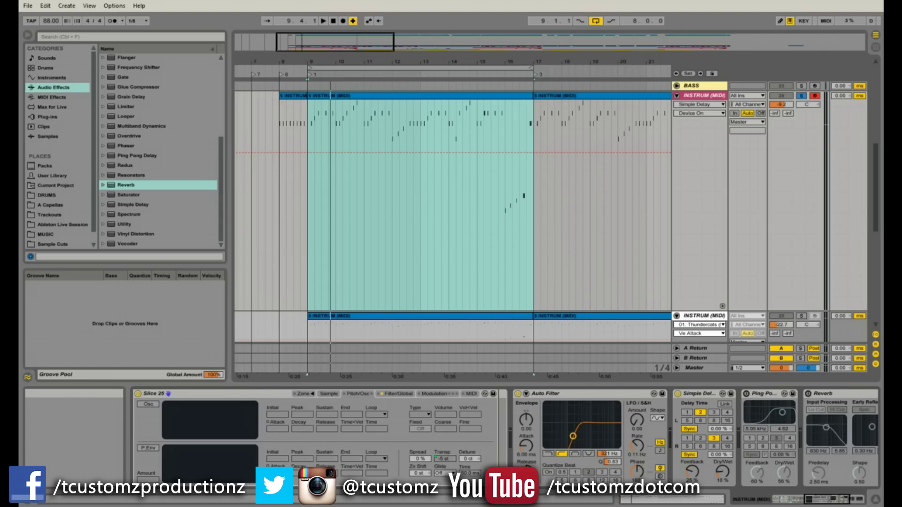
{"action": "left_click_drag", "start_coordinate": [827, 499], "coordinate": [795, 499]}
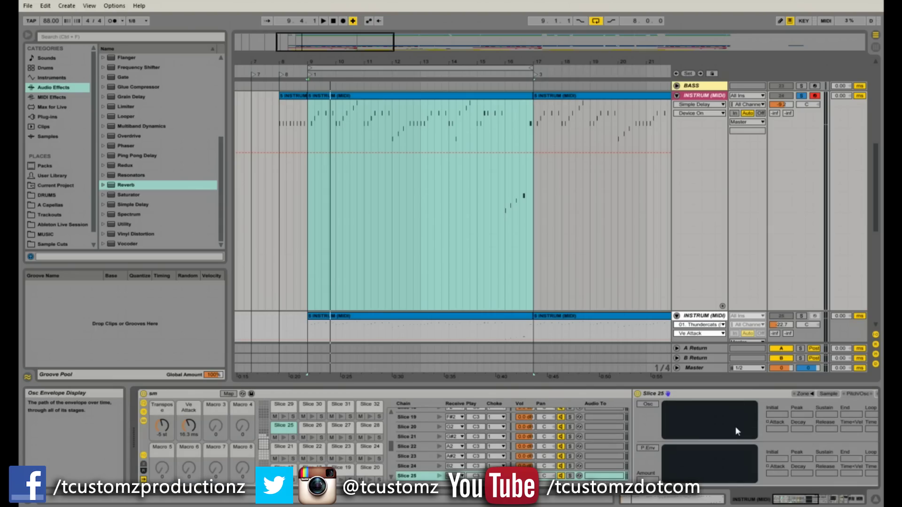